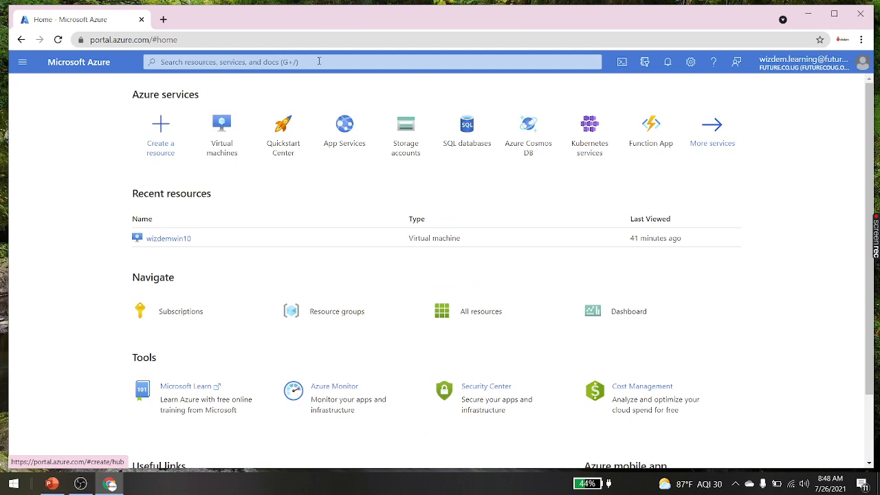
# Step: Maximize Chrome, dismiss the credit and Adobe notifications, and go to the Virtual machines list
pyautogui.click(834, 15)
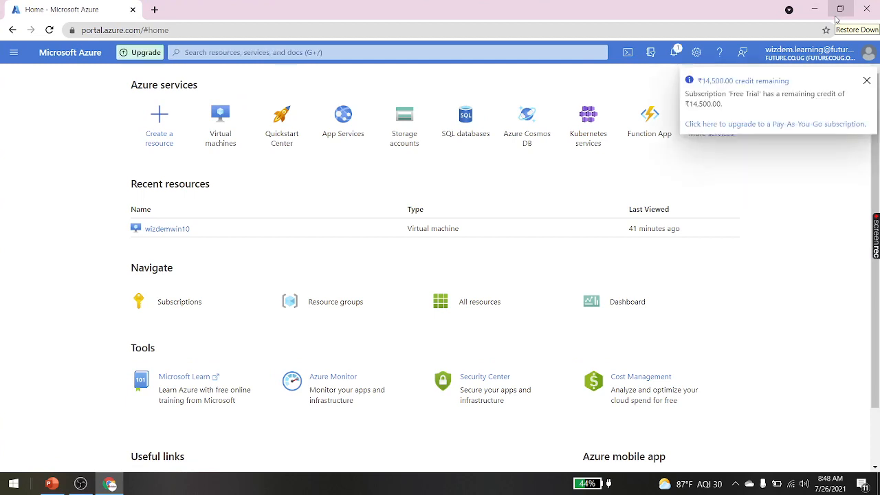
pyautogui.click(868, 82)
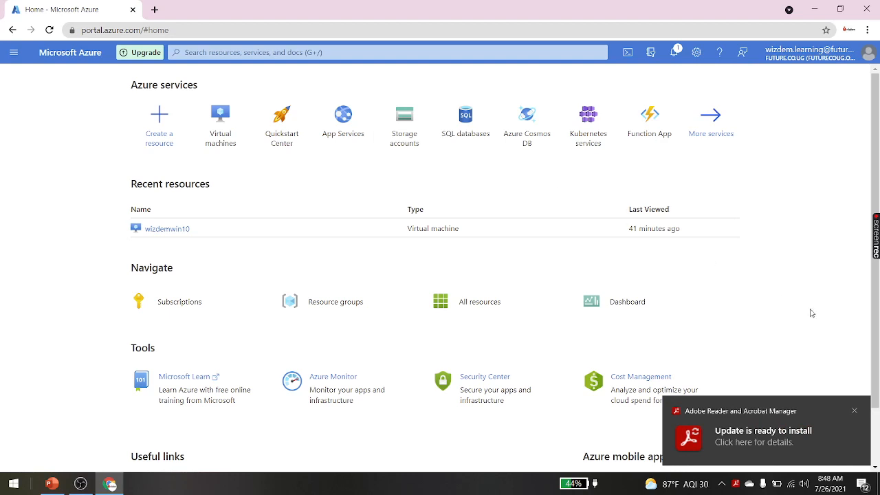
pyautogui.click(855, 415)
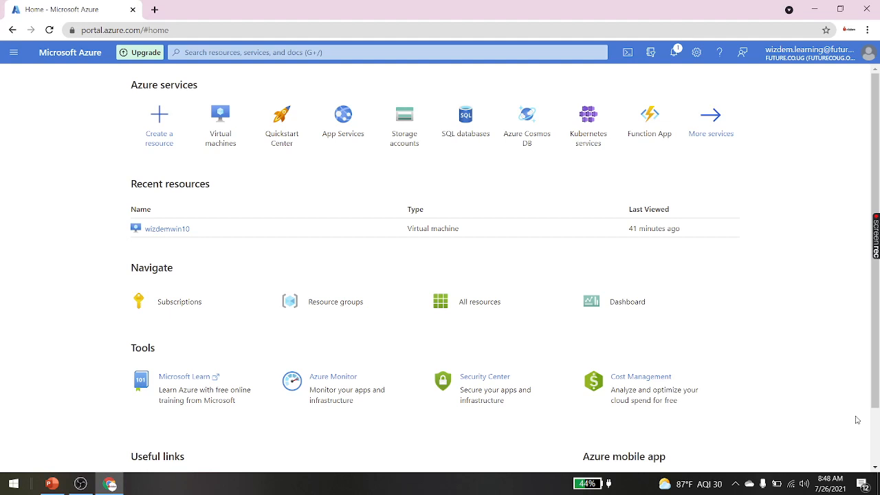
pyautogui.click(15, 53)
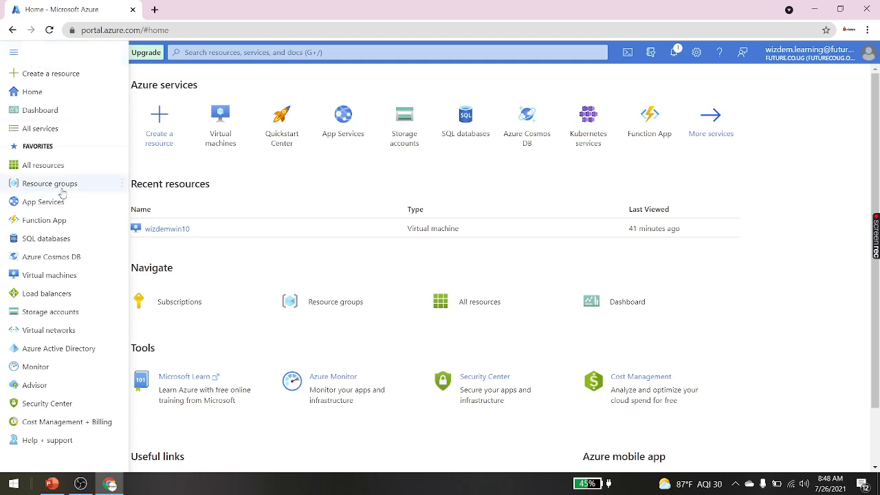
pyautogui.click(52, 276)
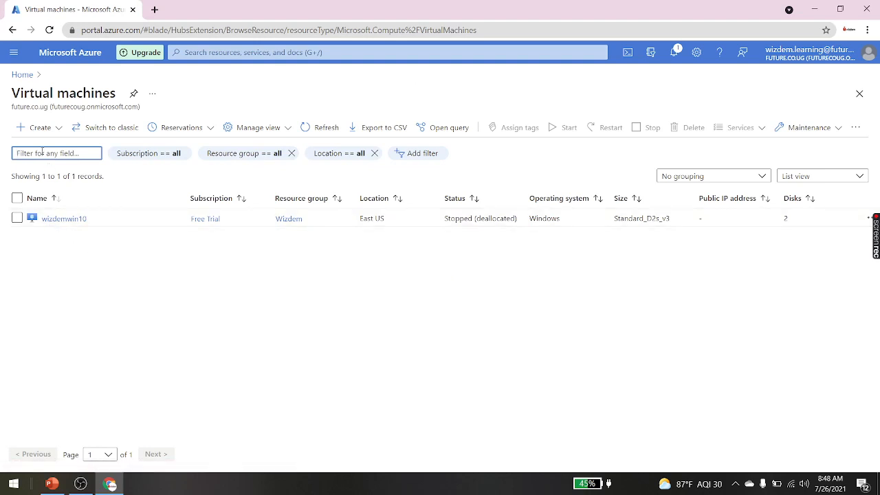
# Step: Start a new virtual machine and review its Basics presets: Free Trial, East US, Windows 10 Pro
pyautogui.click(29, 131)
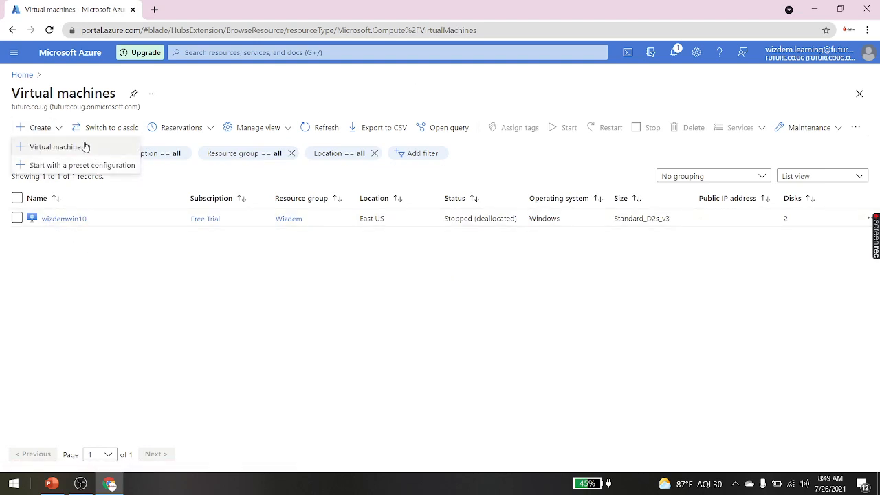
pyautogui.click(86, 147)
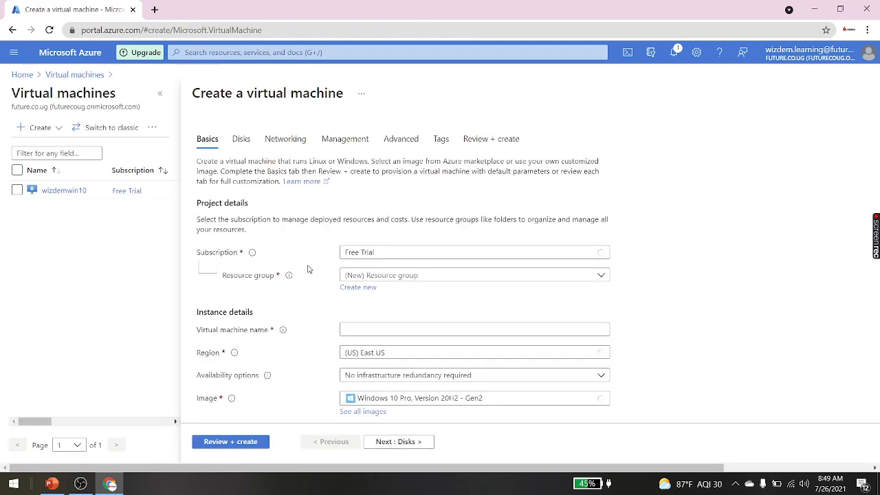
pyautogui.scroll(-3, 356, 309)
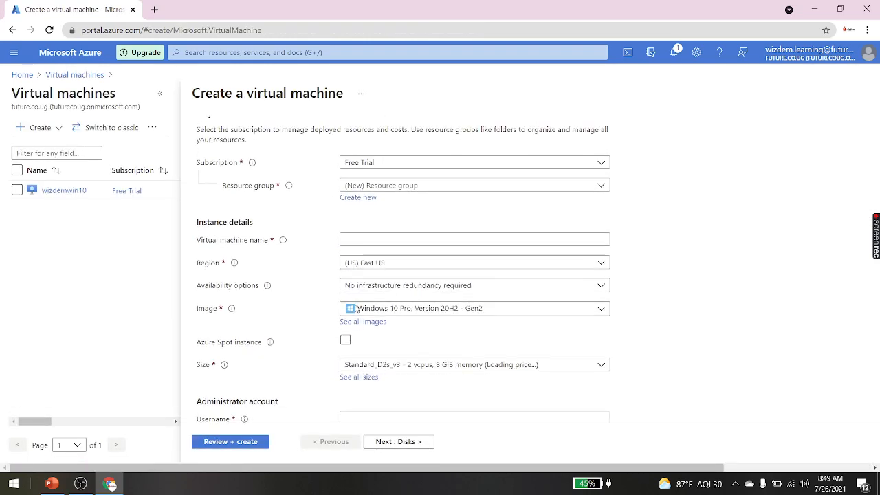
pyautogui.scroll(2, 356, 308)
pyautogui.scroll(-1, 356, 308)
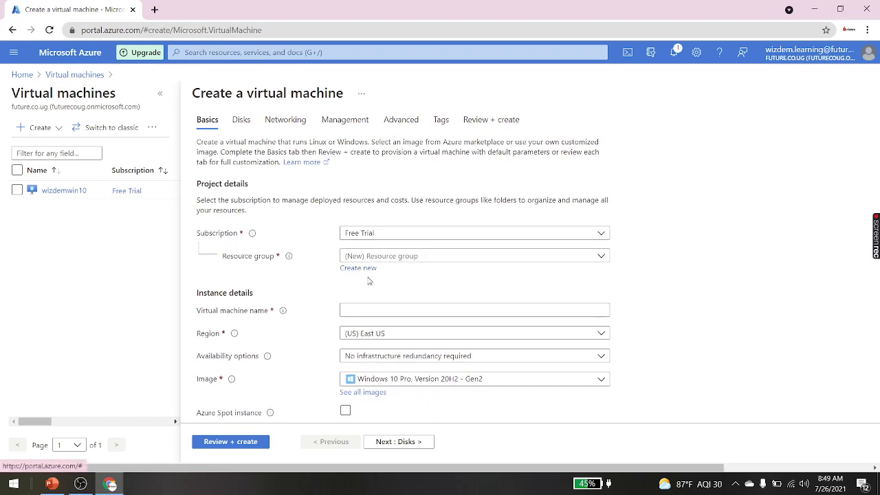
pyautogui.scroll(1, 401, 325)
pyautogui.scroll(-3, 402, 326)
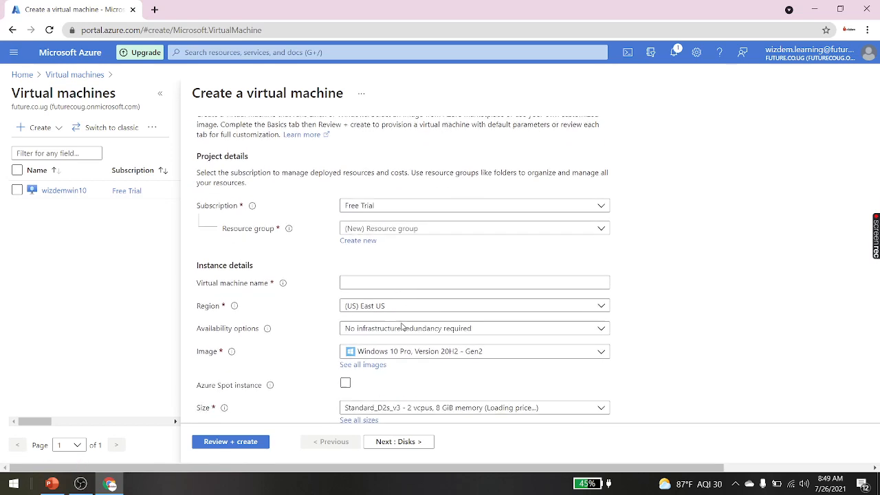
pyautogui.scroll(3, 402, 326)
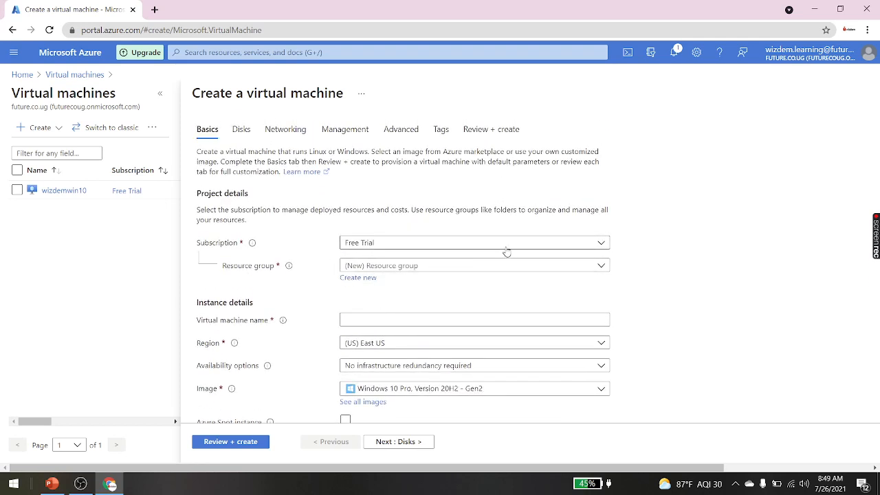
# Step: Create a new resource group named Wizdem2 for the machine
pyautogui.click(357, 279)
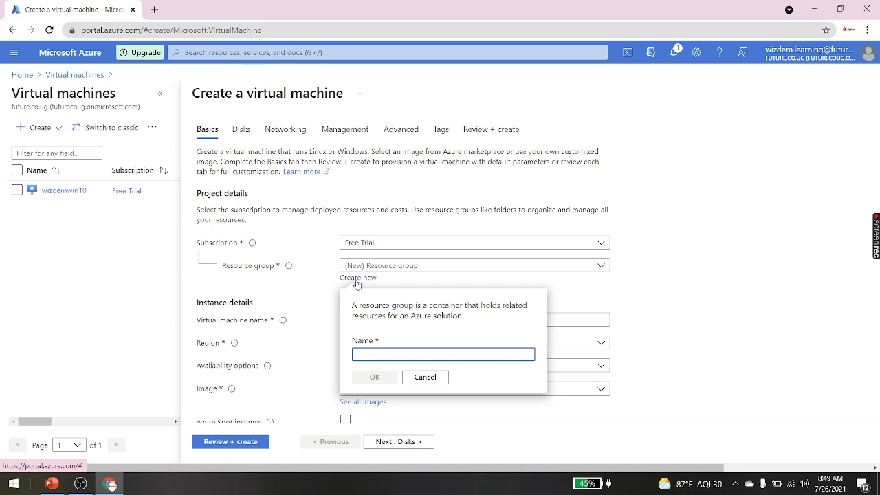
pyautogui.write('Wiz')
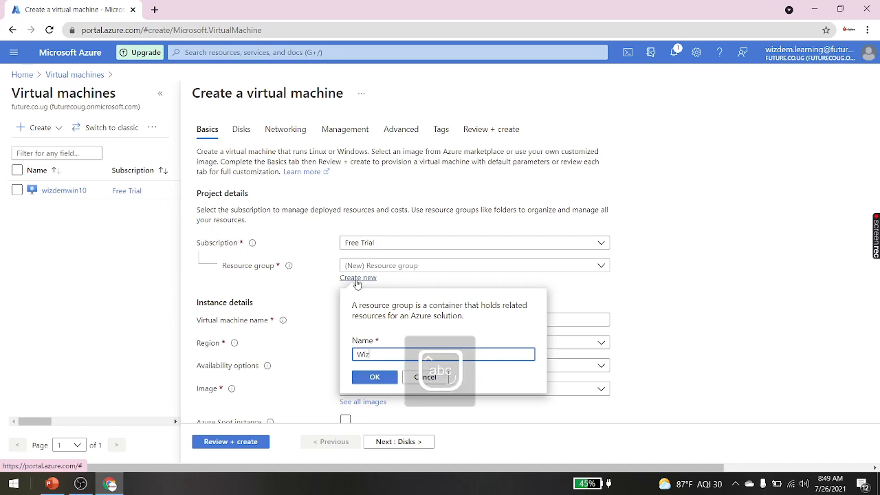
pyautogui.write('dem')
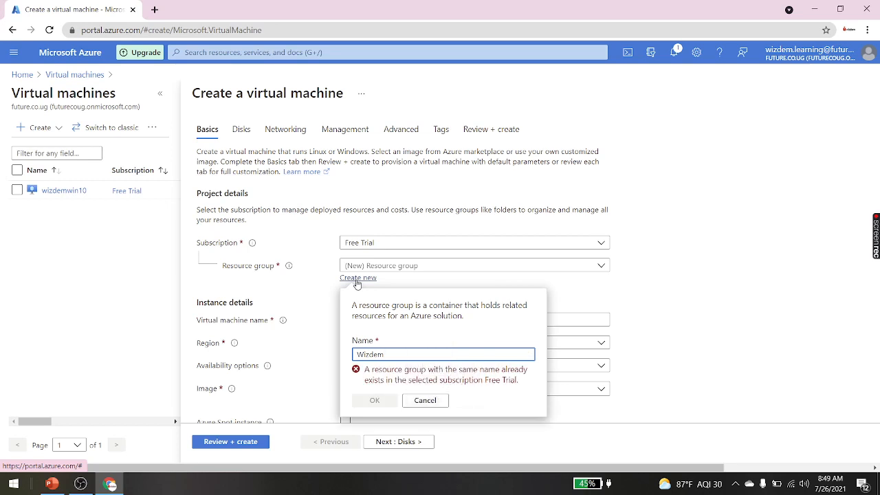
pyautogui.write('2')
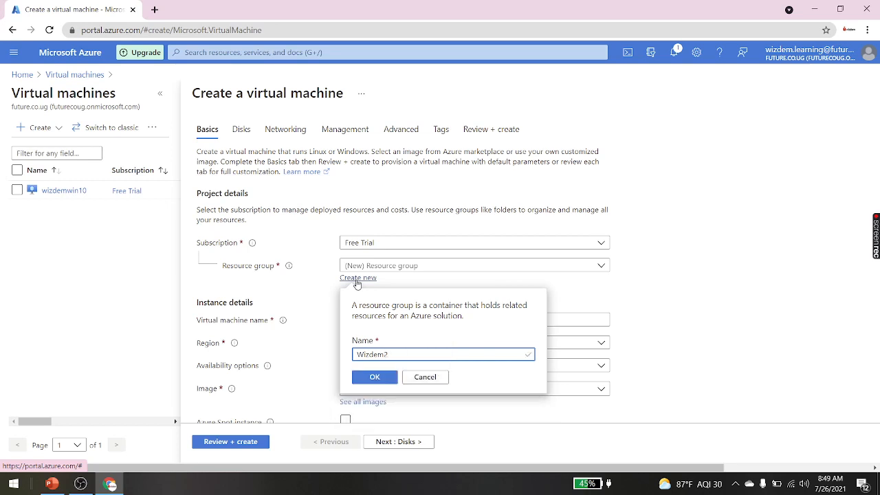
pyautogui.click(374, 376)
pyautogui.scroll(-2, 392, 382)
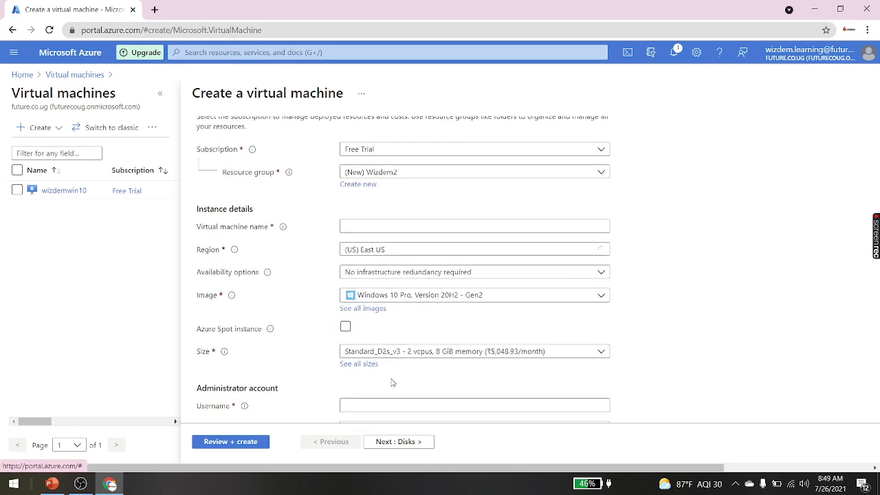
# Step: Name the virtual machine wizdemwindows10
pyautogui.click(350, 229)
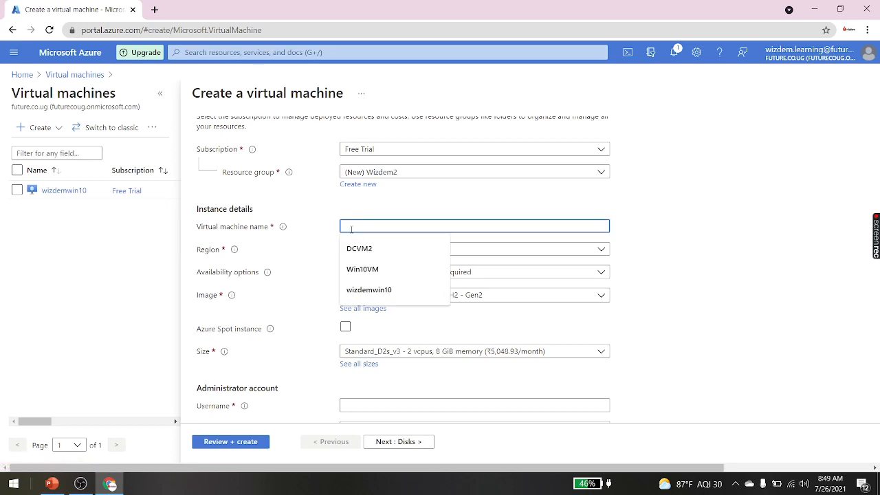
pyautogui.write('wizd')
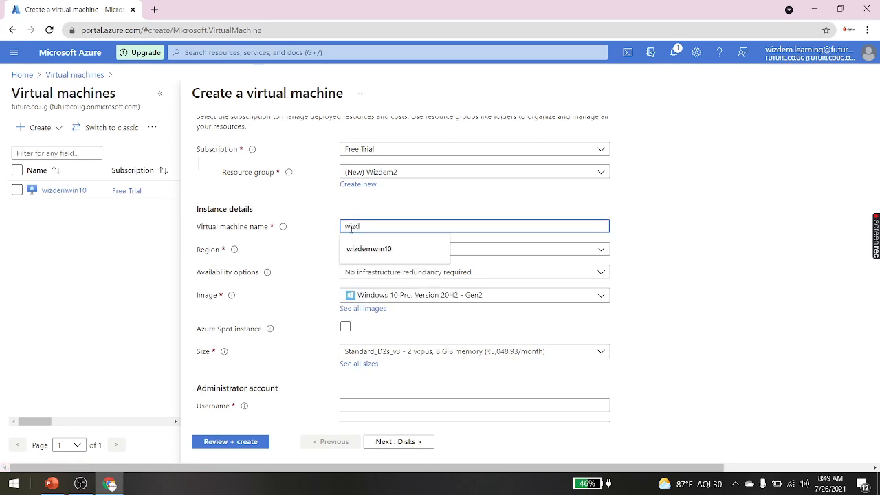
pyautogui.write('emwindows10')
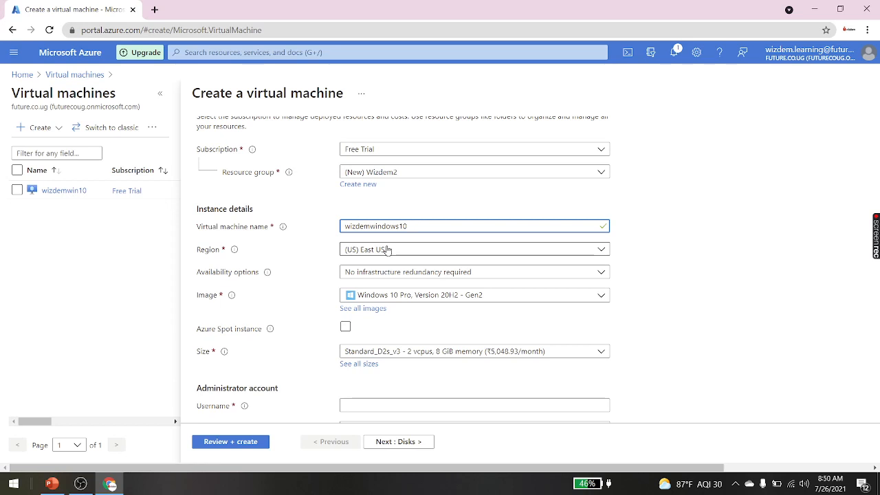
pyautogui.scroll(-1, 387, 249)
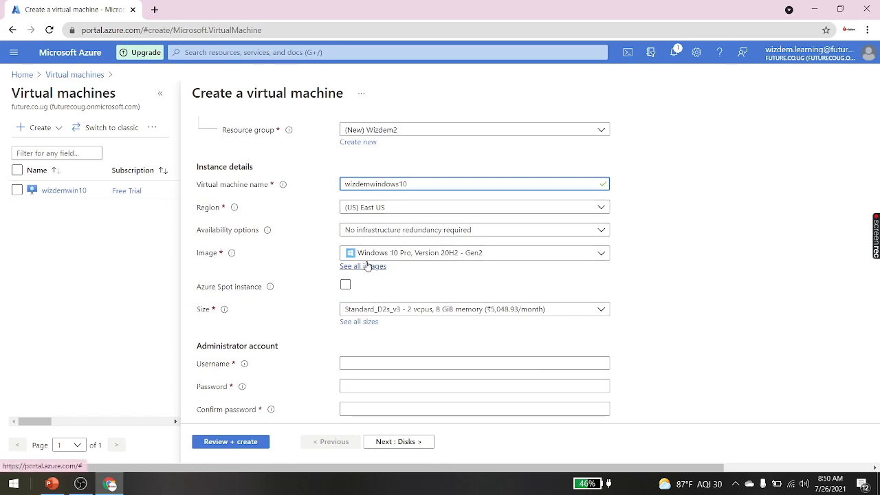
pyautogui.click(447, 257)
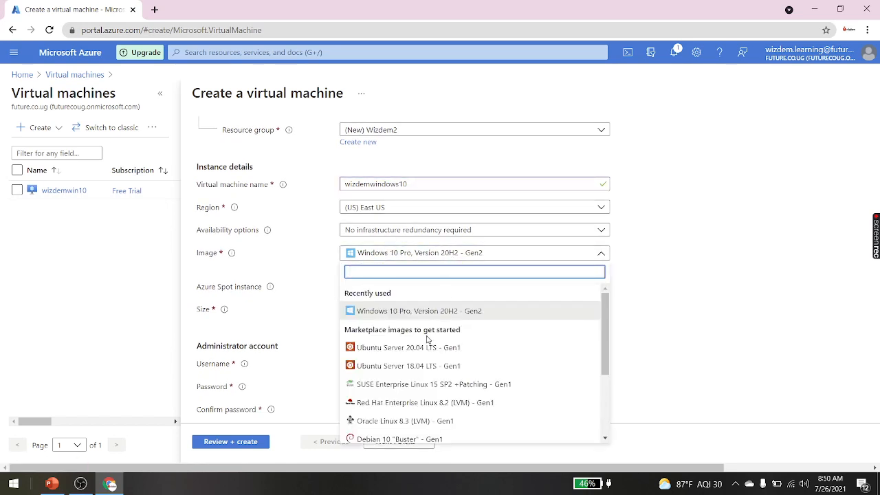
pyautogui.click(287, 265)
pyautogui.scroll(-1, 286, 265)
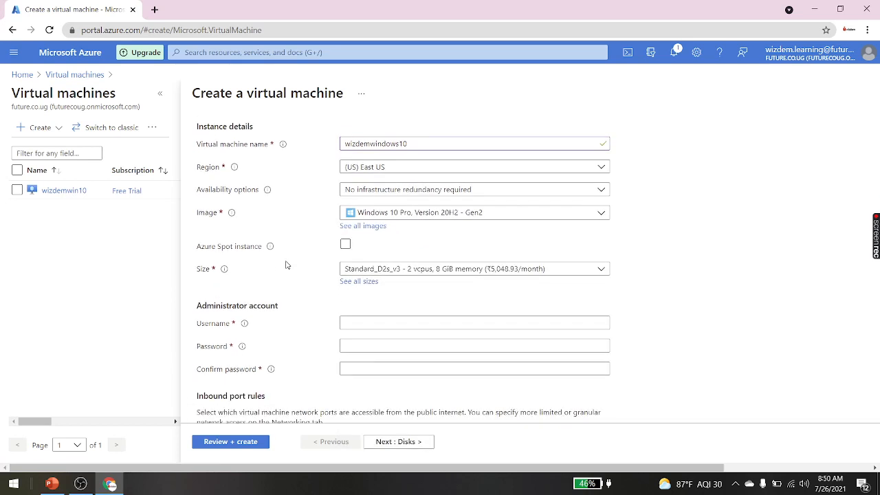
pyautogui.click(549, 274)
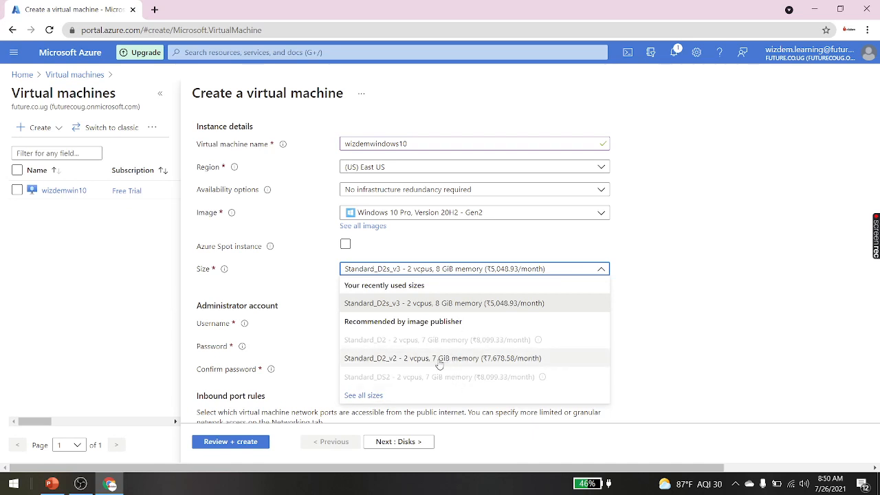
pyautogui.click(396, 311)
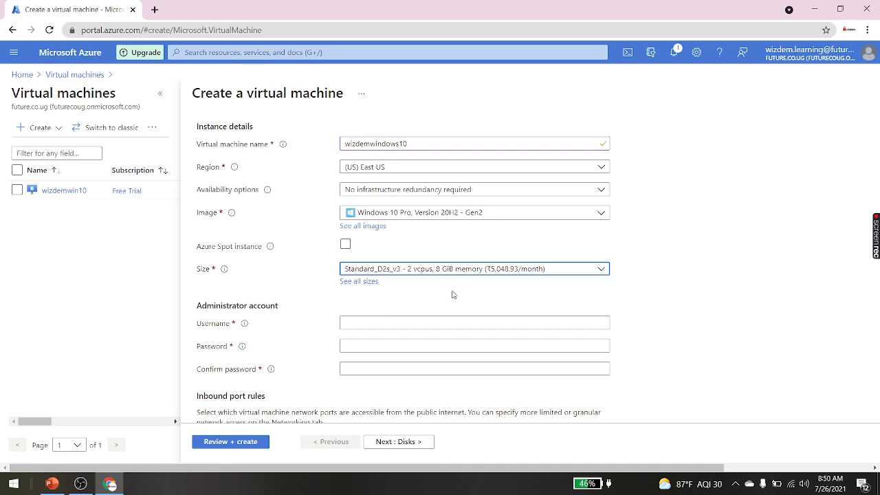
pyautogui.click(393, 322)
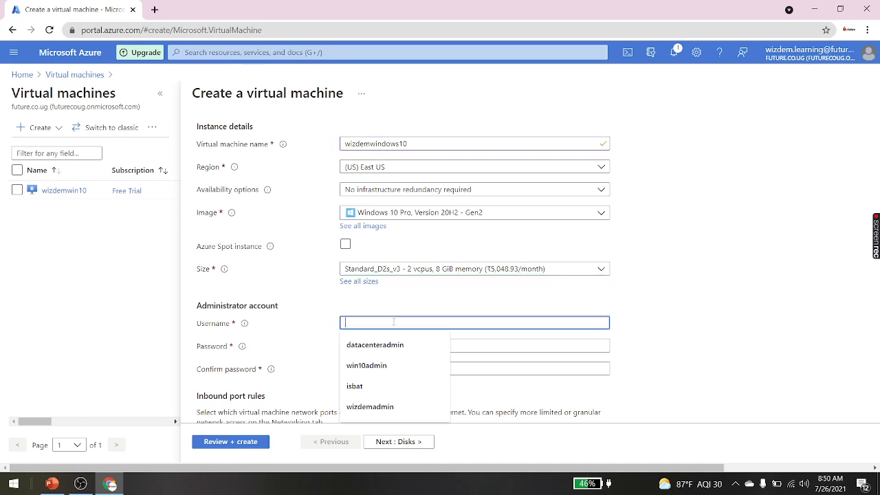
# Step: Enter the administrator username, then type and confirm the account password
pyautogui.write('wizdem')
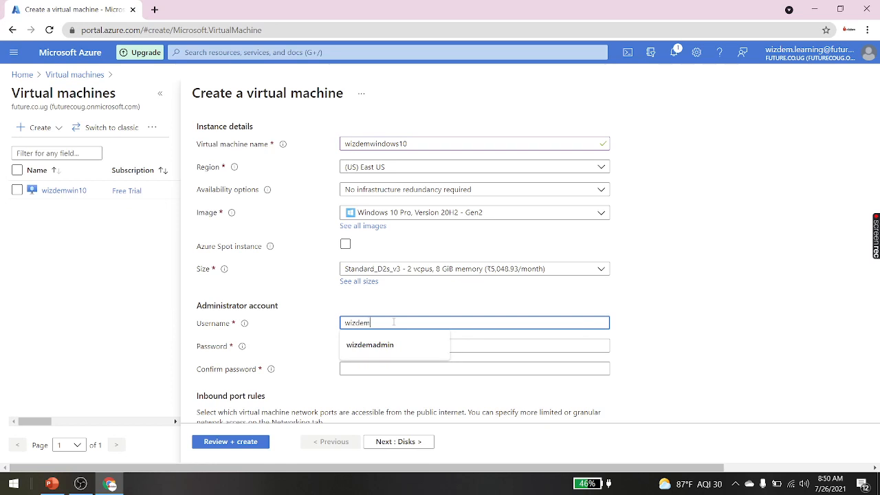
pyautogui.write('admin')
pyautogui.press('Tab')
pyautogui.write('*')
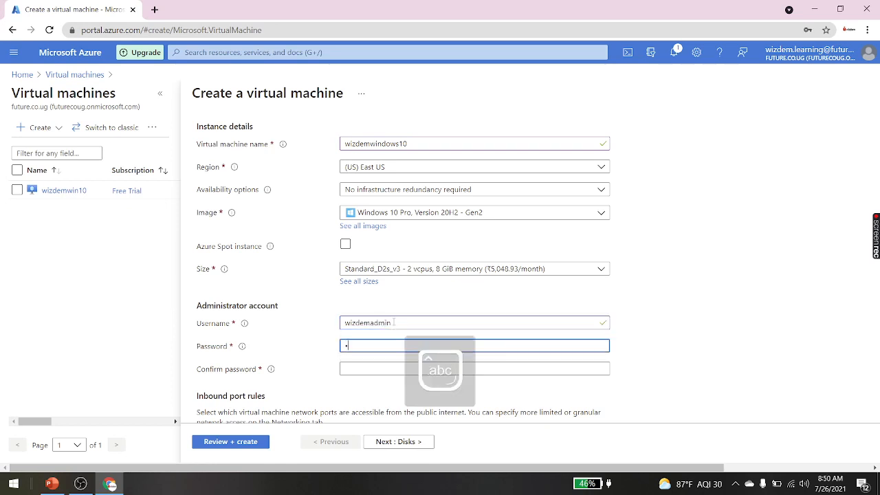
pyautogui.write('*******')
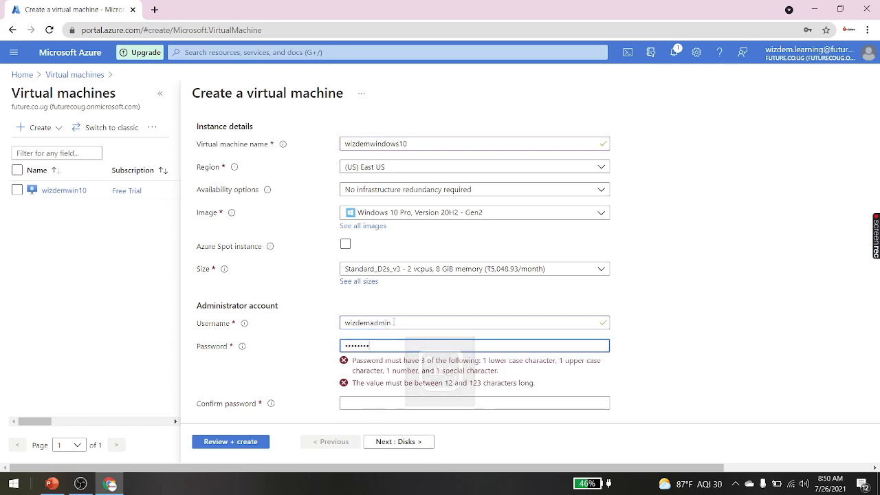
pyautogui.press('Tab')
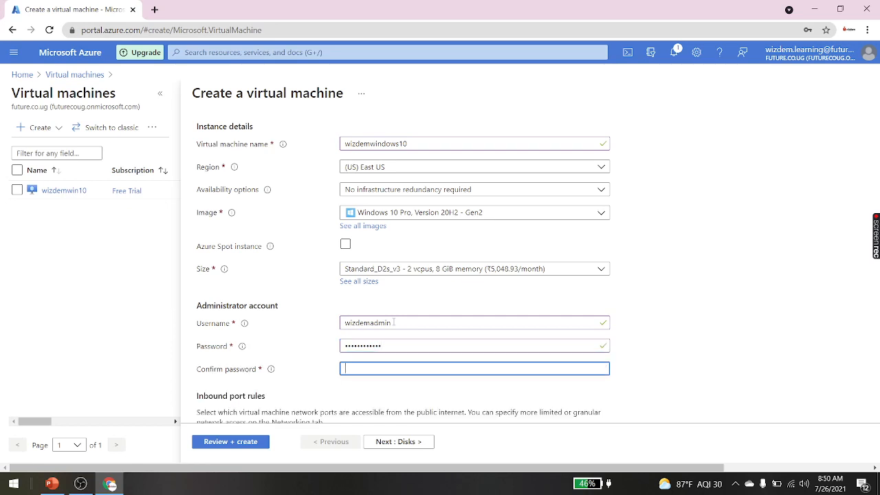
pyautogui.write('*')
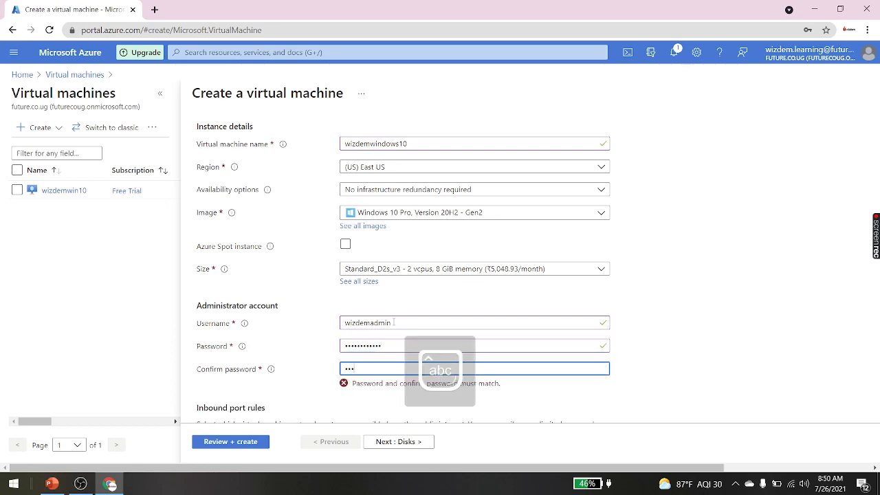
pyautogui.write('******')
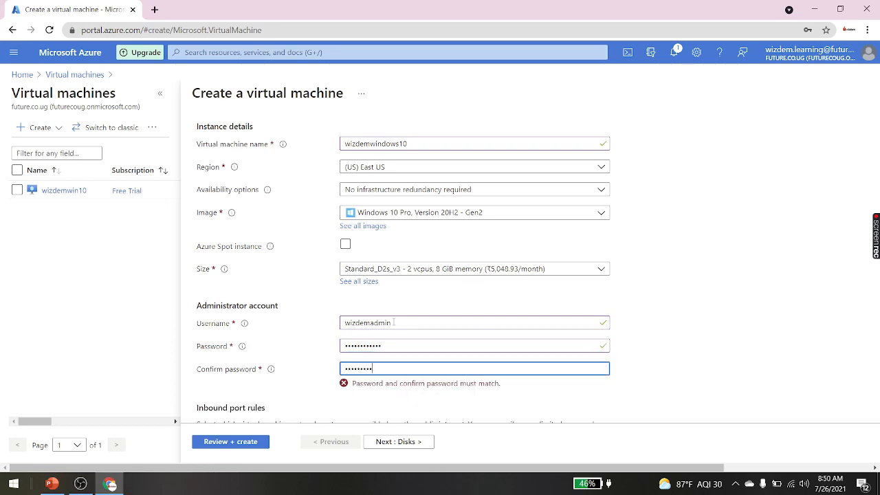
# Step: Confirm the eligible Windows 10 licence and continue to the Disks settings
pyautogui.scroll(-4, 393, 322)
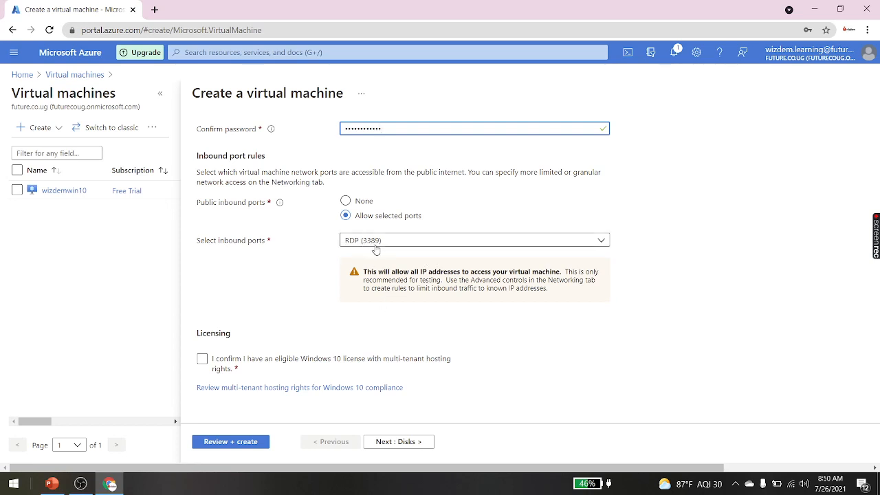
pyautogui.click(204, 359)
pyautogui.scroll(5, 309, 303)
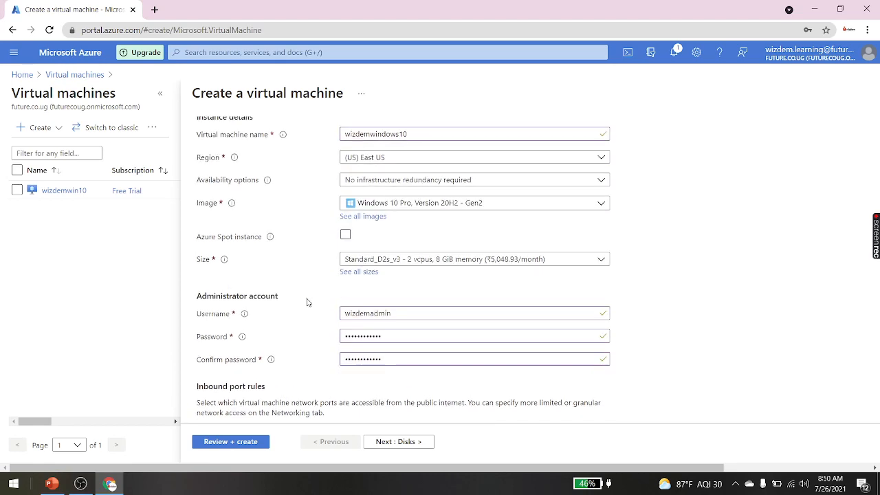
pyautogui.scroll(-4, 307, 303)
pyautogui.scroll(-1, 308, 302)
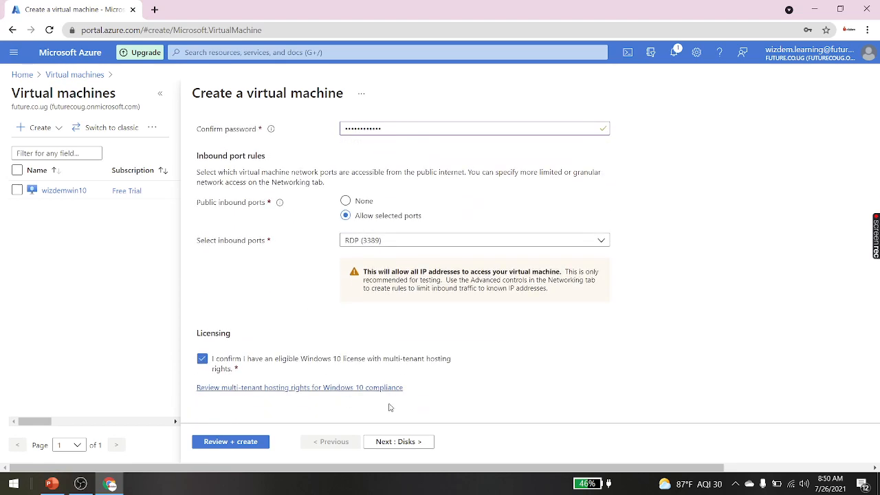
pyautogui.click(416, 452)
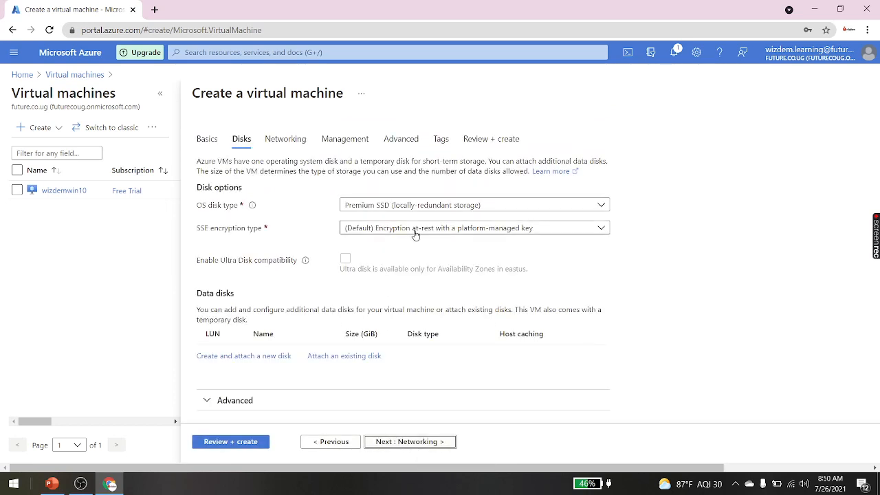
# Step: Create and attach a new 128 GiB Premium SSD LRS data disk
pyautogui.click(225, 358)
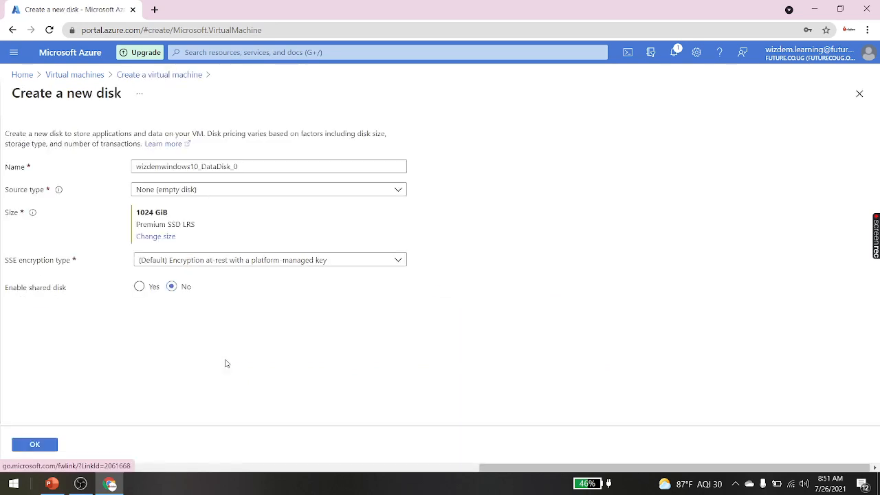
pyautogui.click(160, 238)
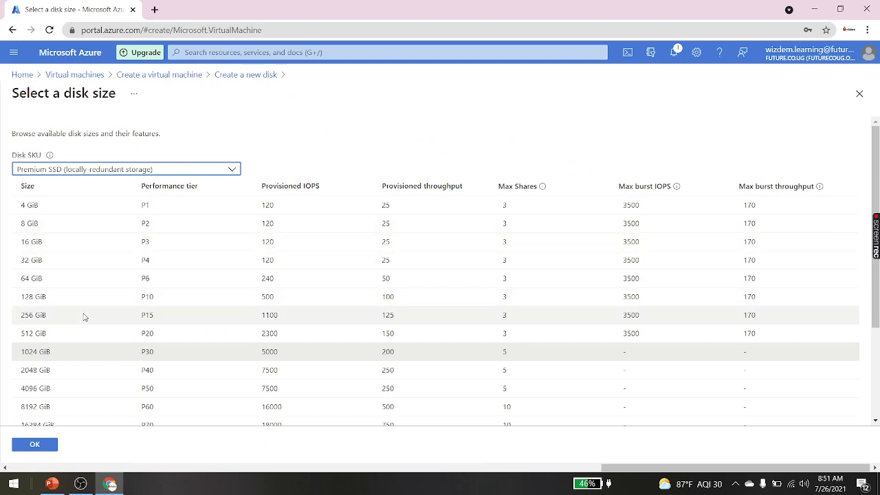
pyautogui.click(65, 300)
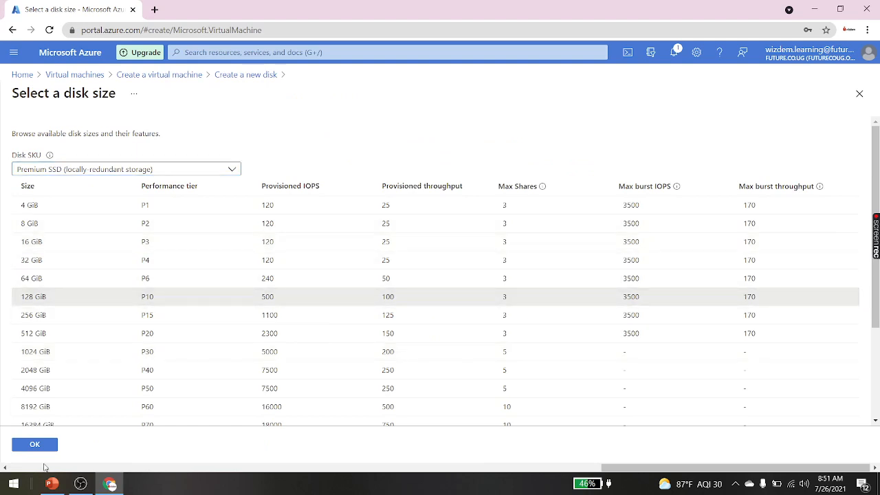
pyautogui.click(33, 451)
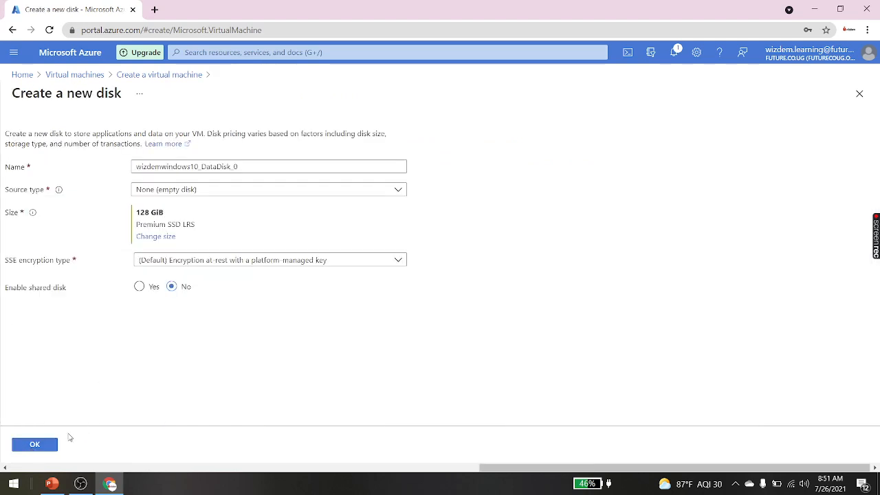
pyautogui.click(37, 445)
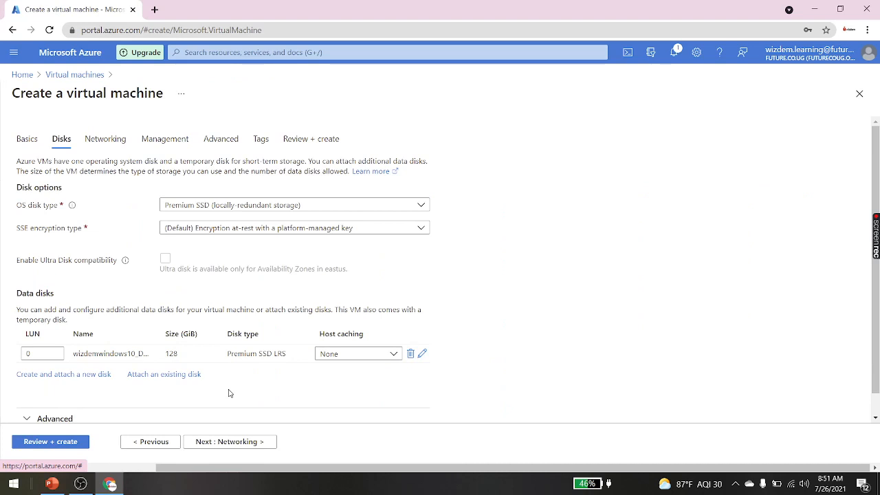
pyautogui.scroll(-1, 229, 393)
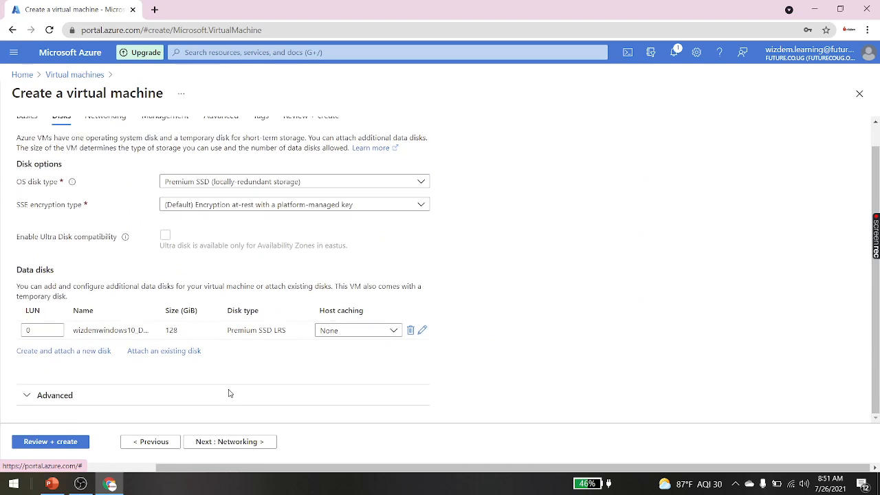
# Step: Keep the Networking defaults: Wizdem2-vnet, subnet 10.1.0.0/24, public IP wizdemwindows10-ip, RDP 3389
pyautogui.click(243, 441)
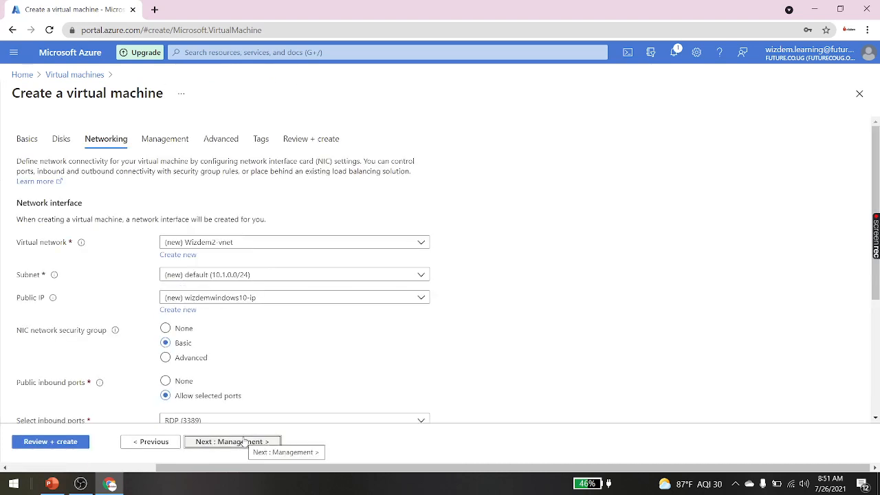
pyautogui.scroll(-1, 271, 375)
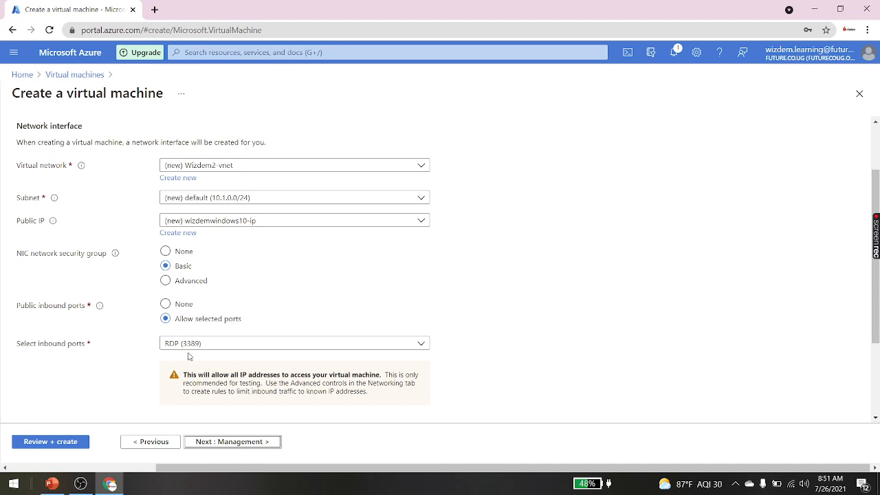
pyautogui.scroll(2, 189, 356)
pyautogui.scroll(-1, 189, 356)
pyautogui.scroll(-3, 189, 356)
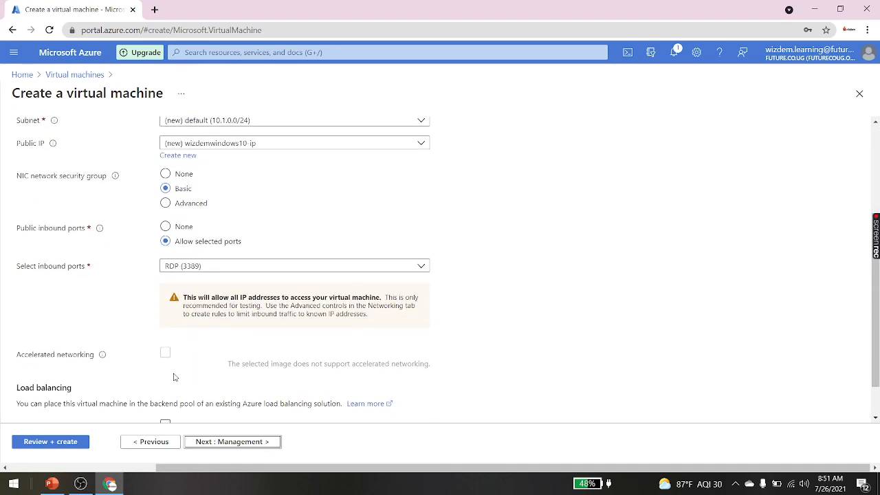
pyautogui.scroll(4, 260, 391)
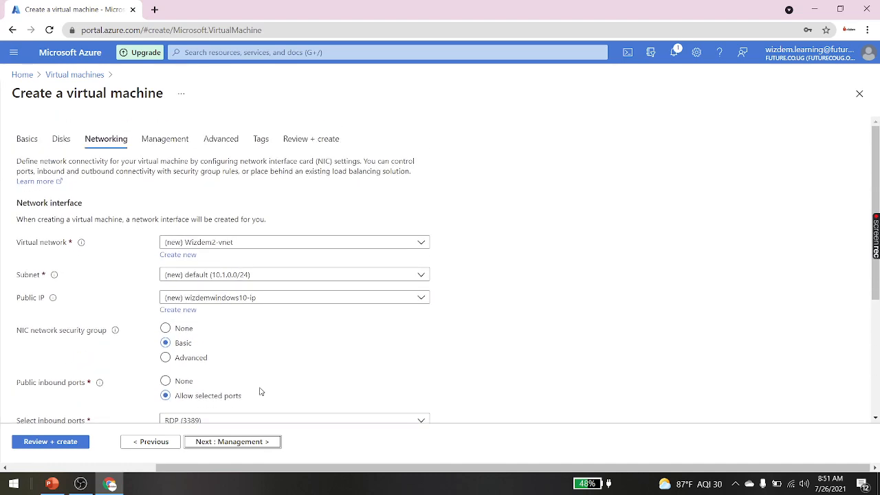
pyautogui.scroll(-4, 260, 391)
pyautogui.scroll(-1, 259, 392)
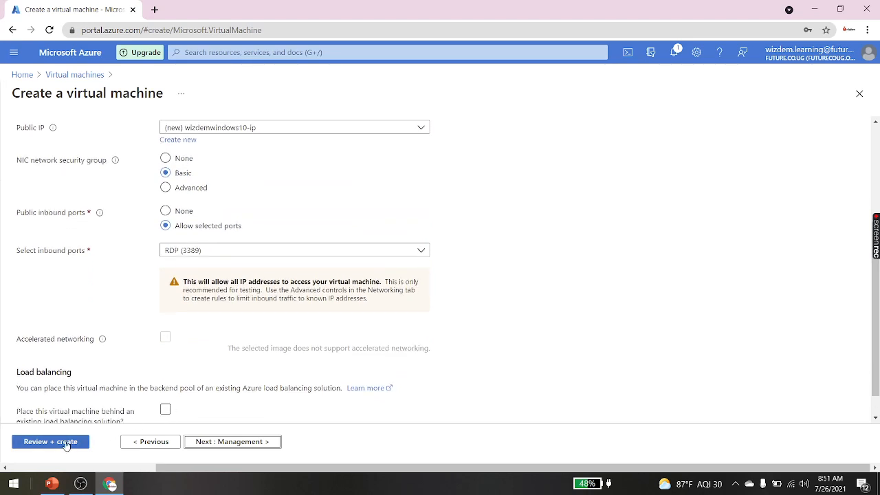
# Step: Run validation and check the summary's Premium SSD OS disk, data disk and Wizdem2-vnet networking
pyautogui.click(69, 444)
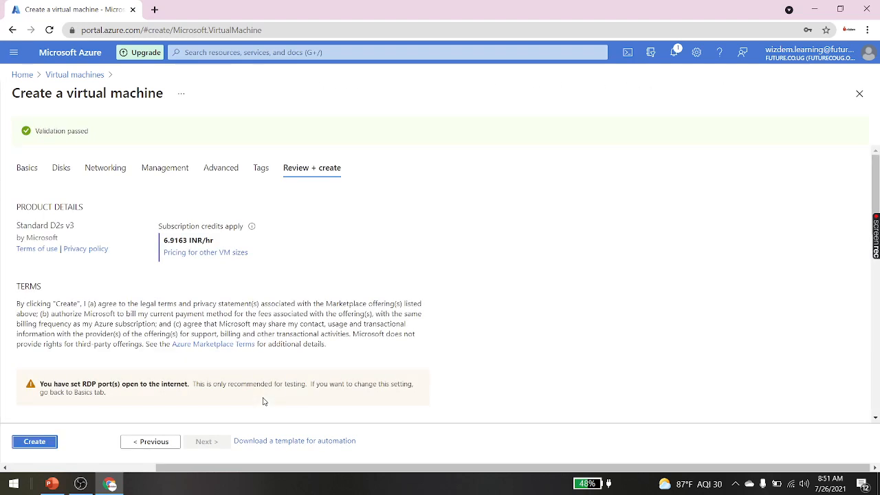
pyautogui.scroll(-5, 263, 401)
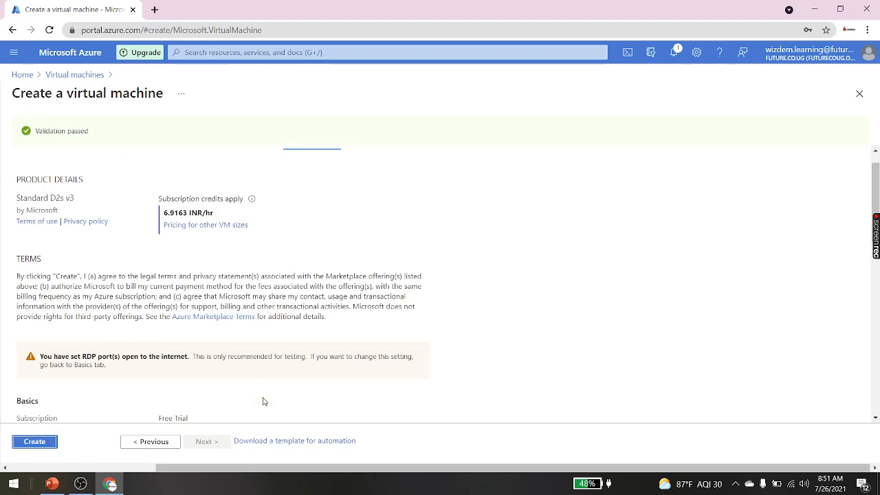
pyautogui.scroll(1, 264, 398)
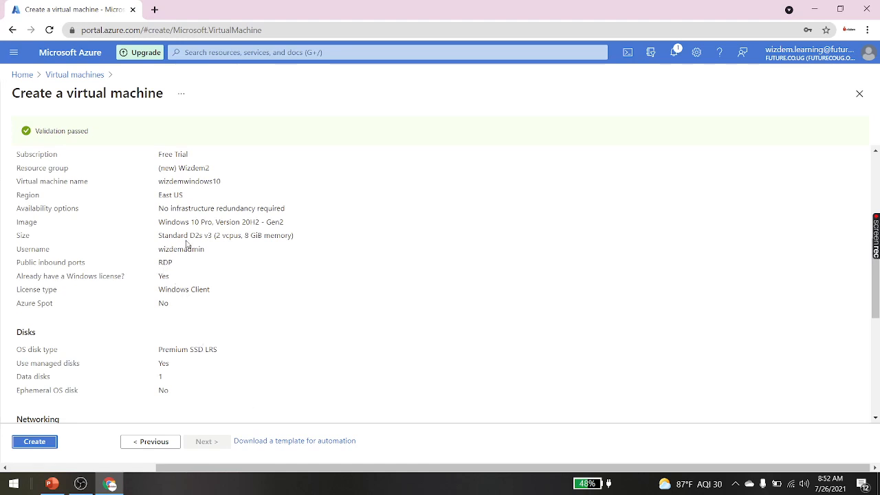
pyautogui.scroll(-3, 185, 404)
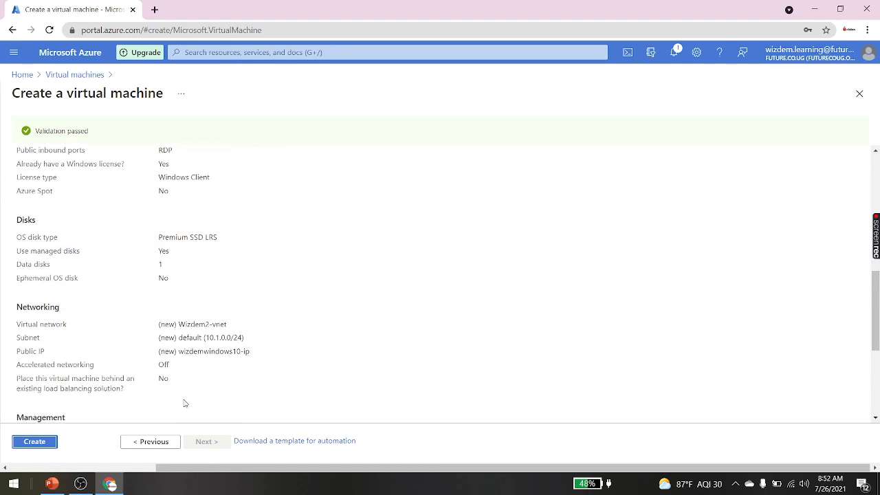
pyautogui.scroll(-4, 184, 403)
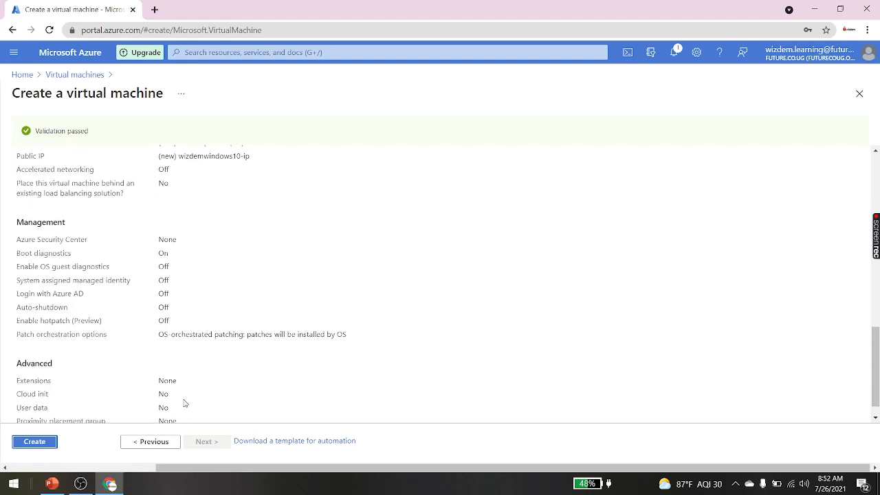
pyautogui.scroll(2, 184, 404)
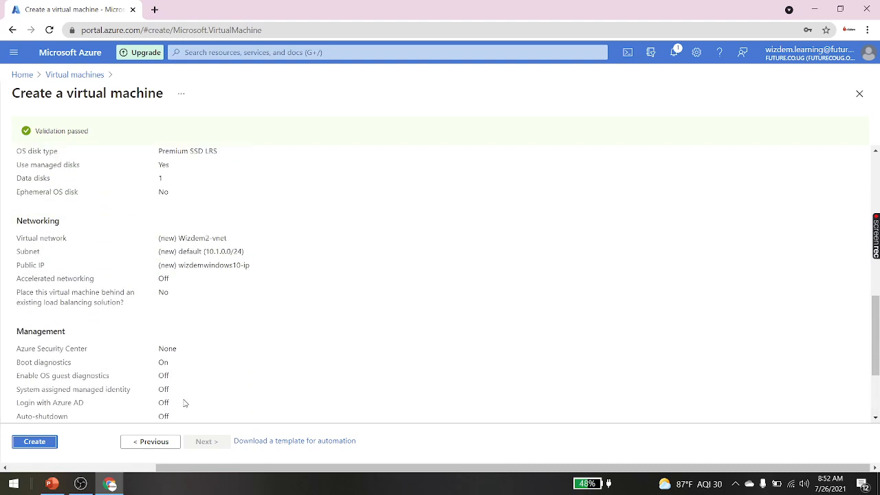
pyautogui.scroll(1, 184, 404)
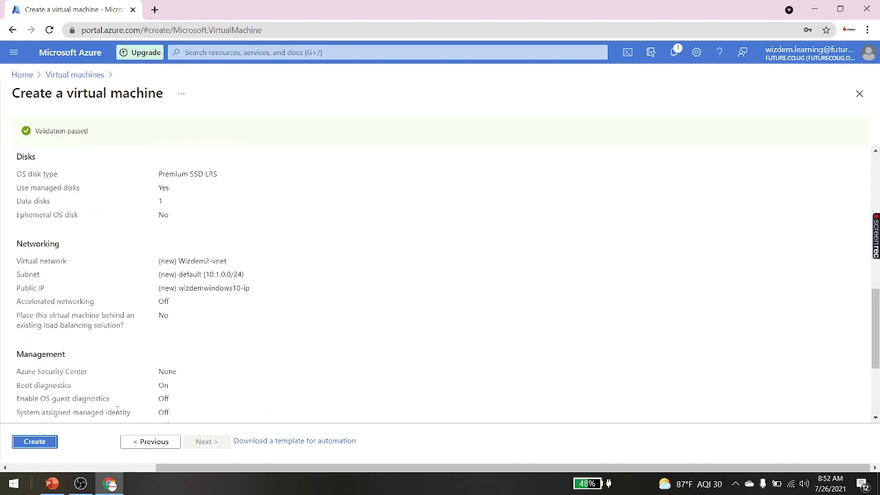
# Step: Create the wizdemwindows10 VM and follow its deployment in Notifications until it succeeds
pyautogui.click(38, 446)
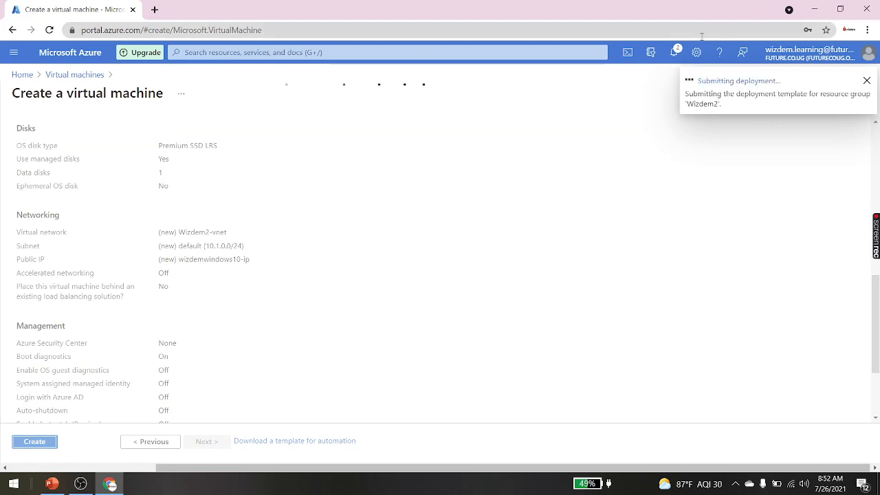
pyautogui.click(673, 52)
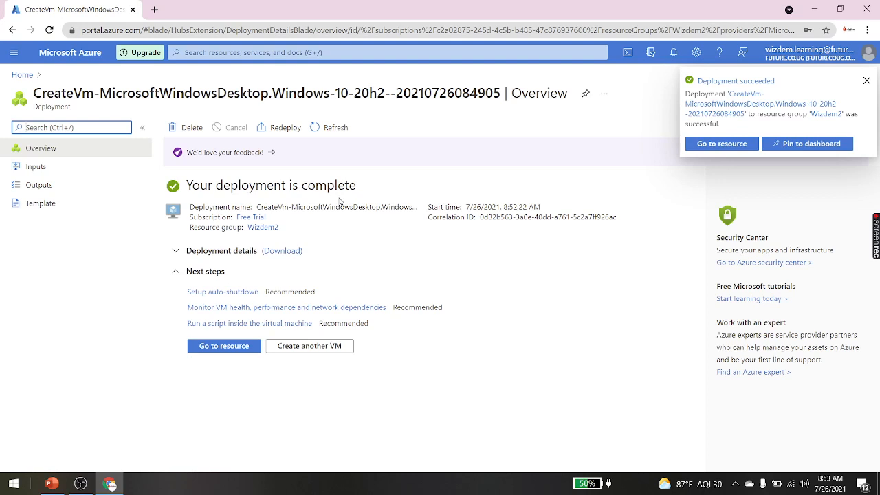
# Step: Open the running wizdemwindows10 VM's overview and copy its public IP 40.121.128.98
pyautogui.click(19, 55)
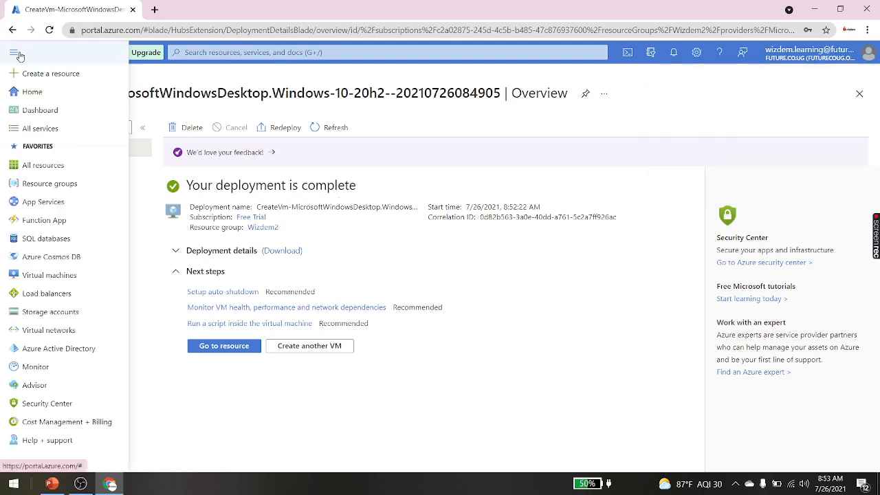
pyautogui.click(55, 277)
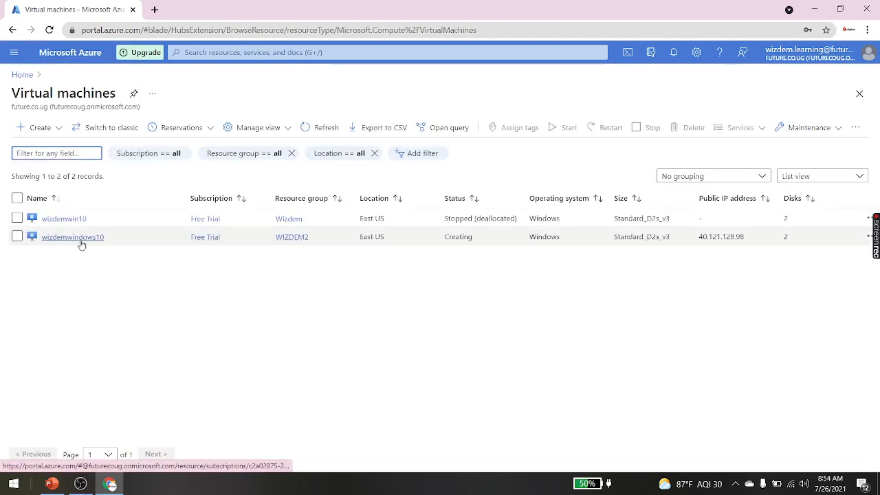
pyautogui.click(80, 242)
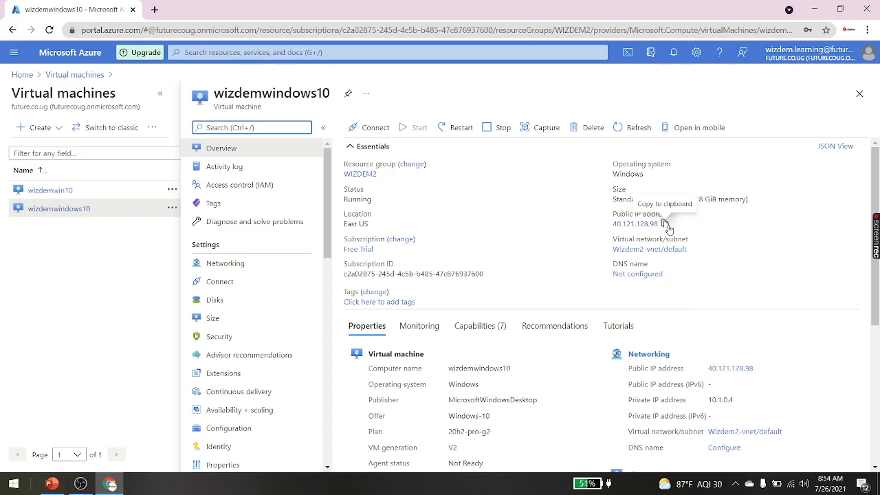
pyautogui.click(665, 224)
pyautogui.click(665, 224)
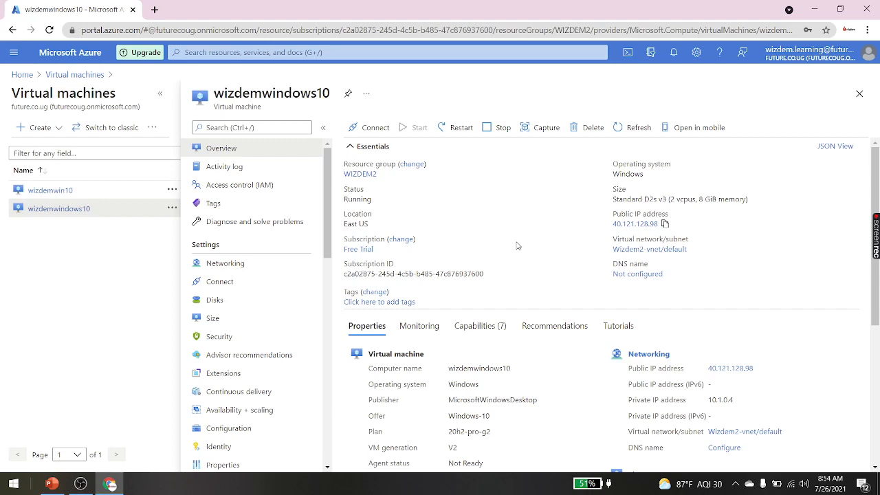
# Step: Launch Remote Desktop (mstsc) and connect to the pasted IP 40.121.128.98
pyautogui.press('super')
pyautogui.press('super+r')
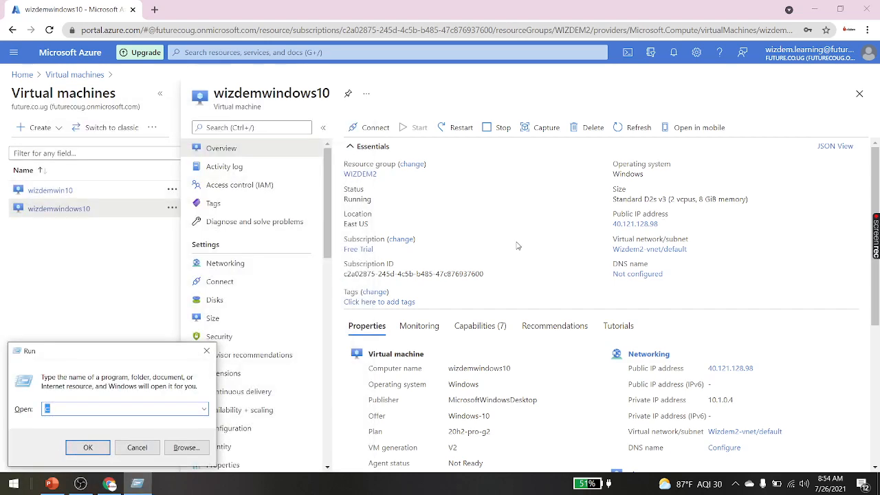
pyautogui.write('mstsc')
pyautogui.press('Return')
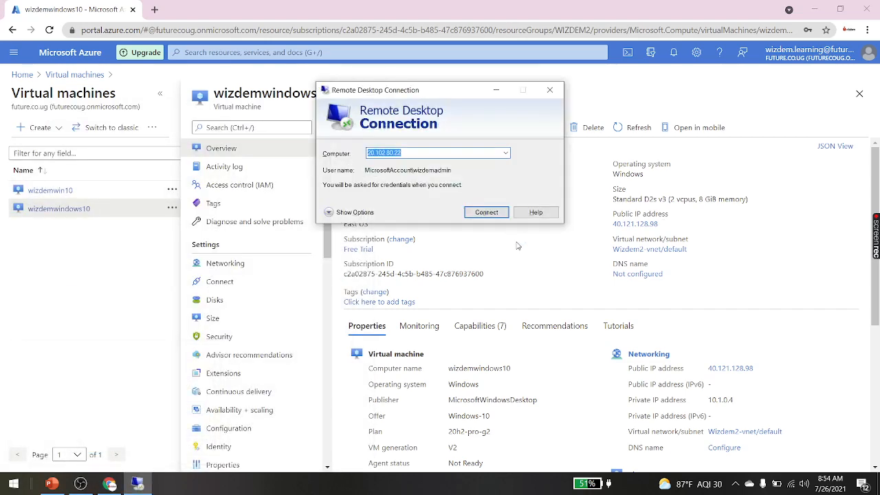
pyautogui.hotkey('ctrl', 'v')
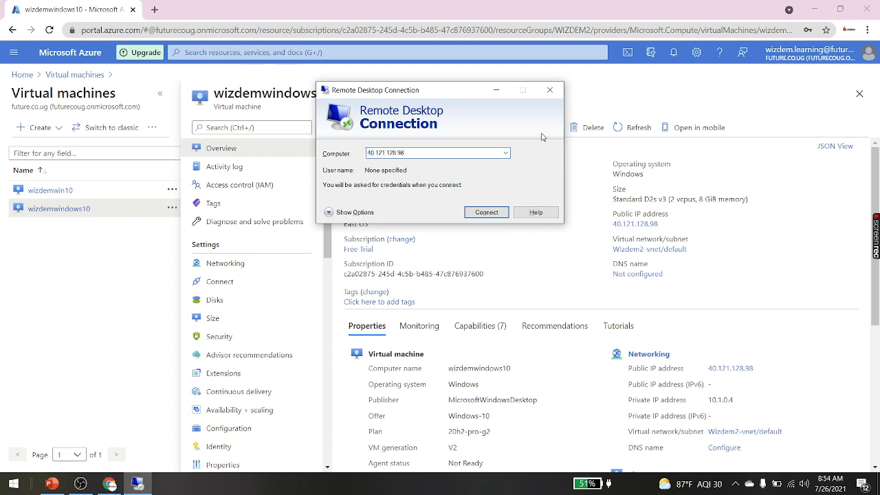
pyautogui.click(472, 215)
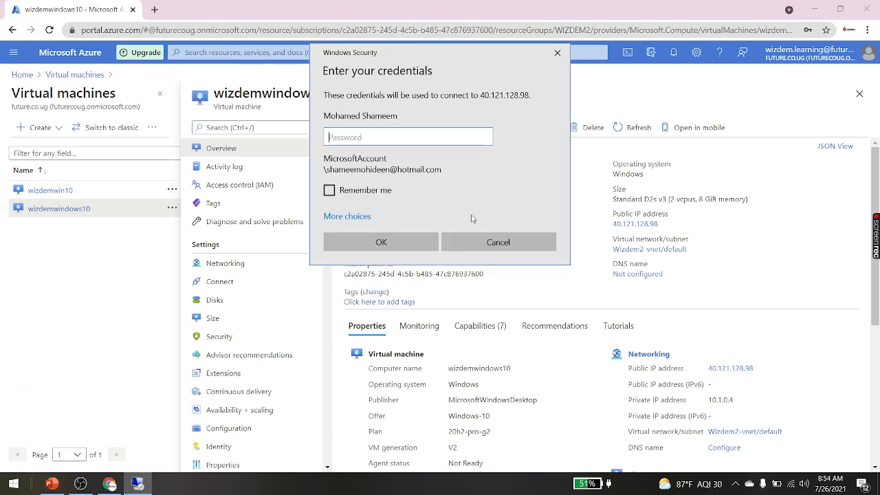
# Step: Sign in with a different account using the VM administrator's username and password
pyautogui.click(348, 219)
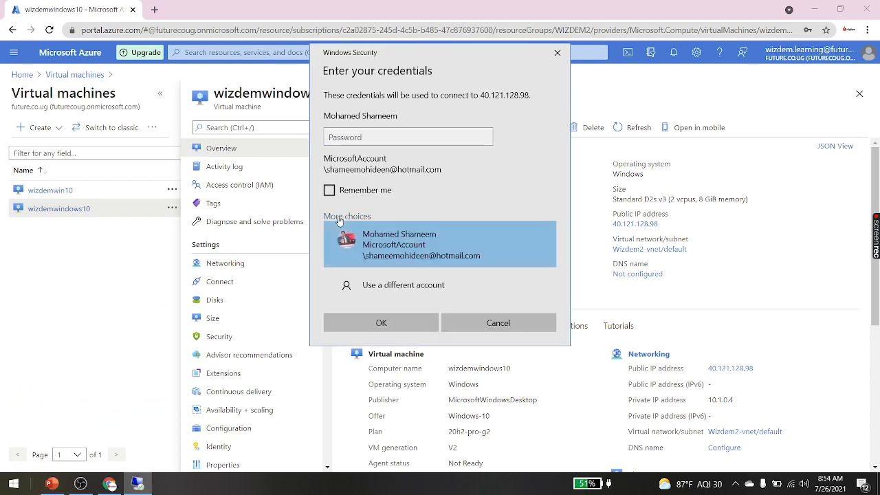
pyautogui.click(382, 295)
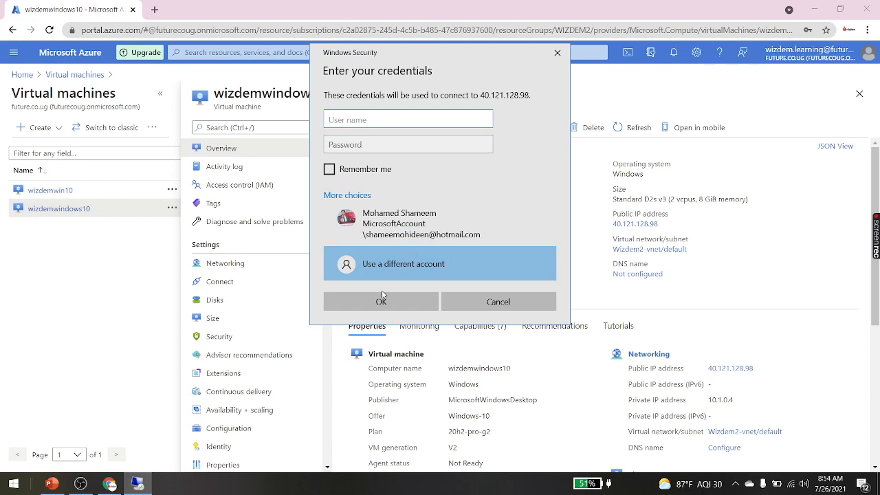
pyautogui.write('wizdemadmin')
pyautogui.press('Tab')
pyautogui.press('capslock')
pyautogui.write('•')
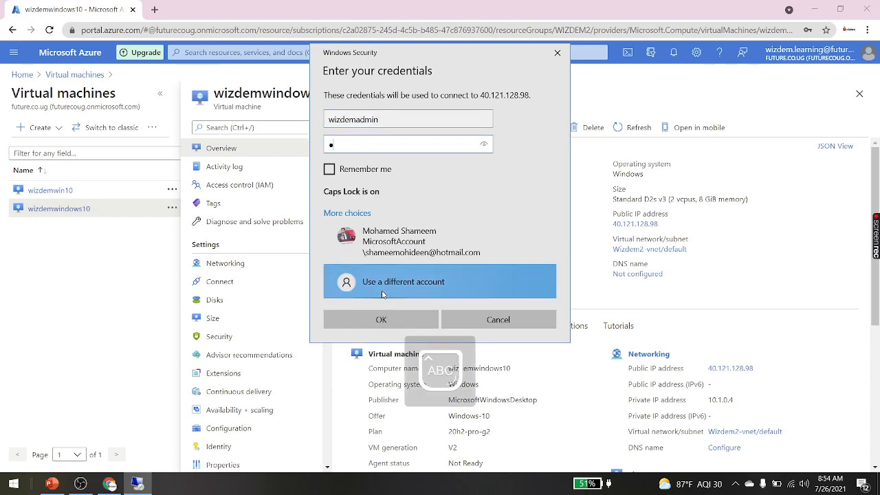
pyautogui.press('capslock')
pyautogui.write('•••••••••••')
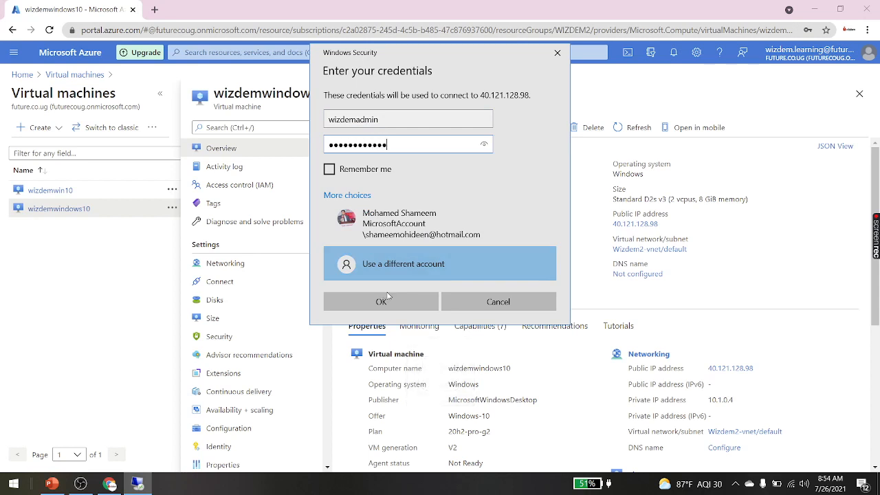
pyautogui.click(383, 296)
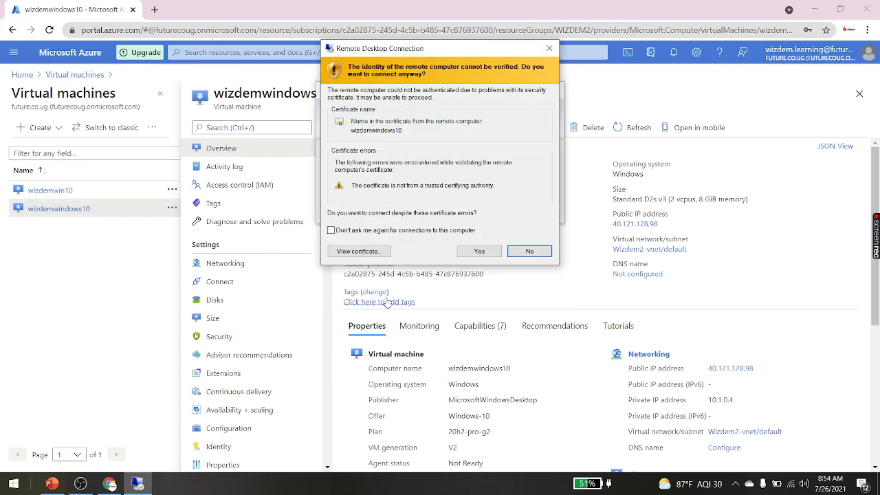
# Step: Accept the certificate warning to connect to the VM at 40.121.128.98 and let the session sign in
pyautogui.click(479, 252)
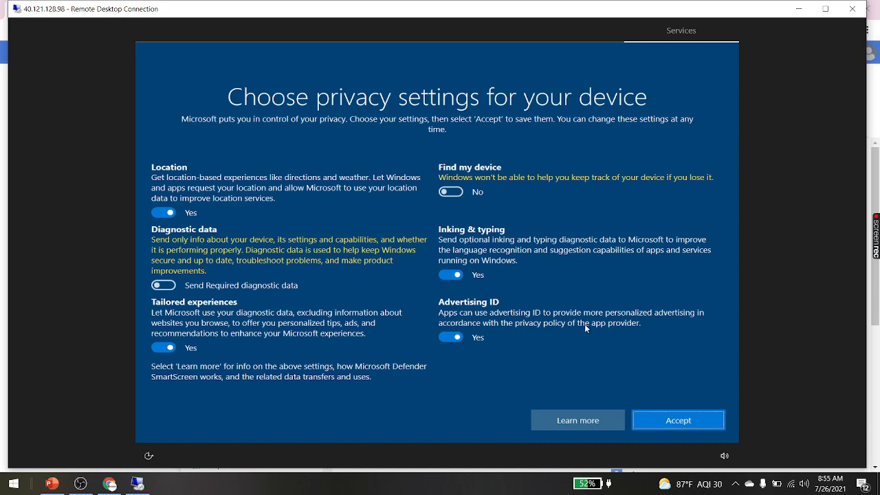
# Step: Accept the VM's privacy settings and network discovery, check its desktop full screen, then return to the Azure portal
pyautogui.click(672, 420)
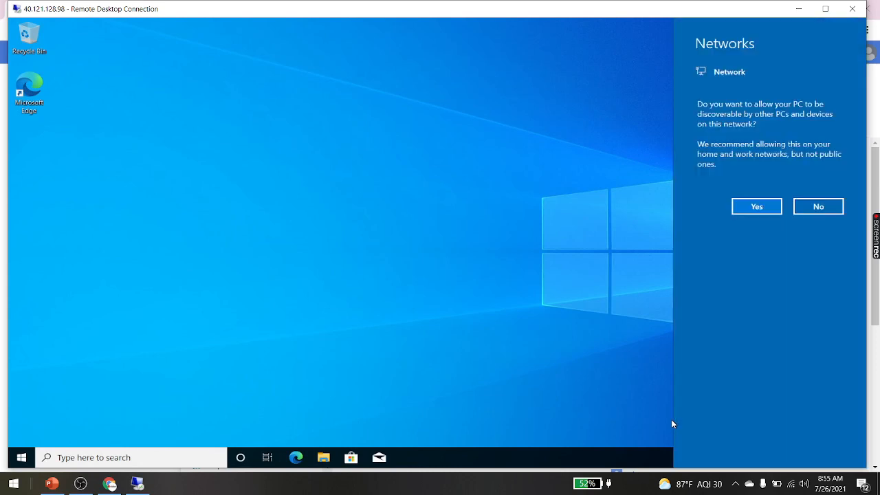
pyautogui.click(756, 209)
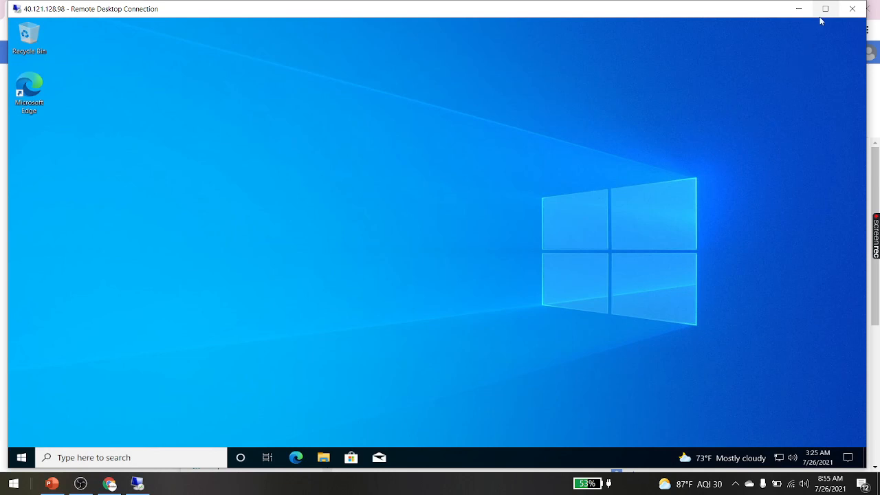
pyautogui.click(825, 8)
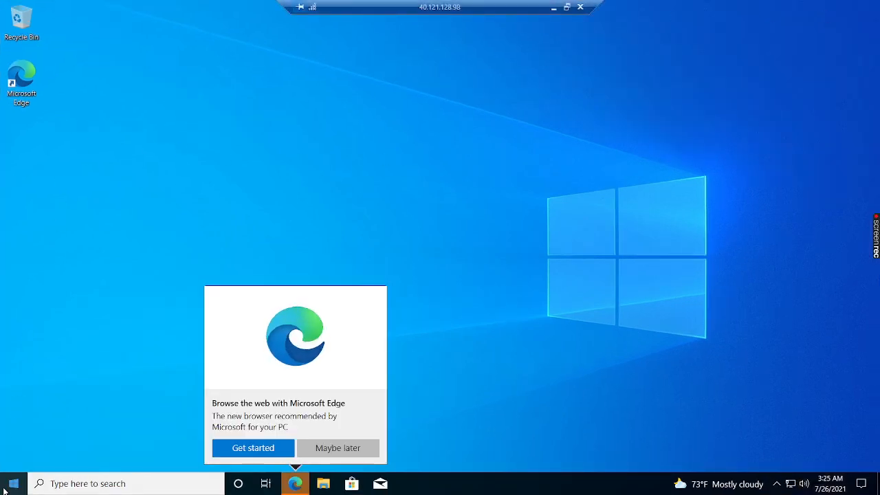
pyautogui.press('super')
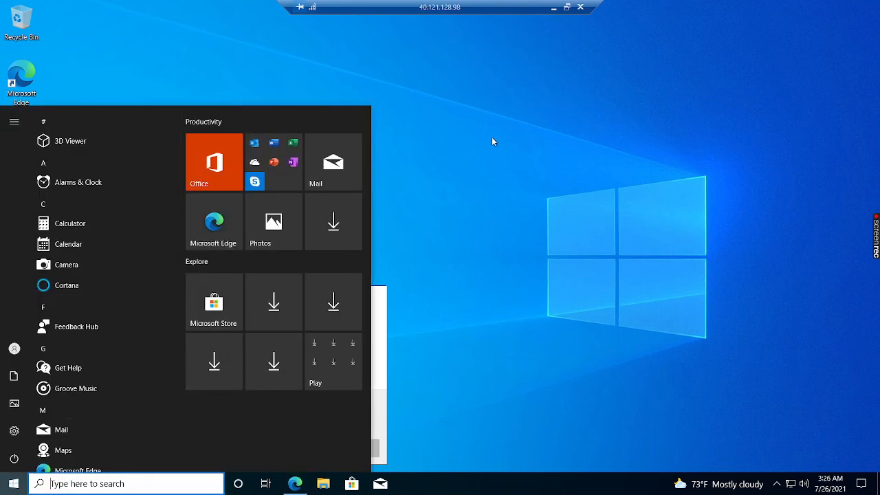
pyautogui.click(491, 137)
pyautogui.click(567, 8)
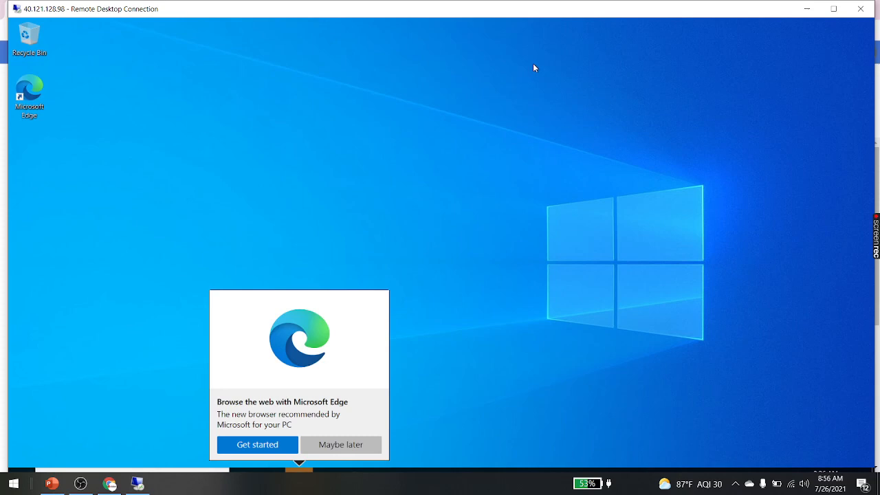
pyautogui.click(110, 484)
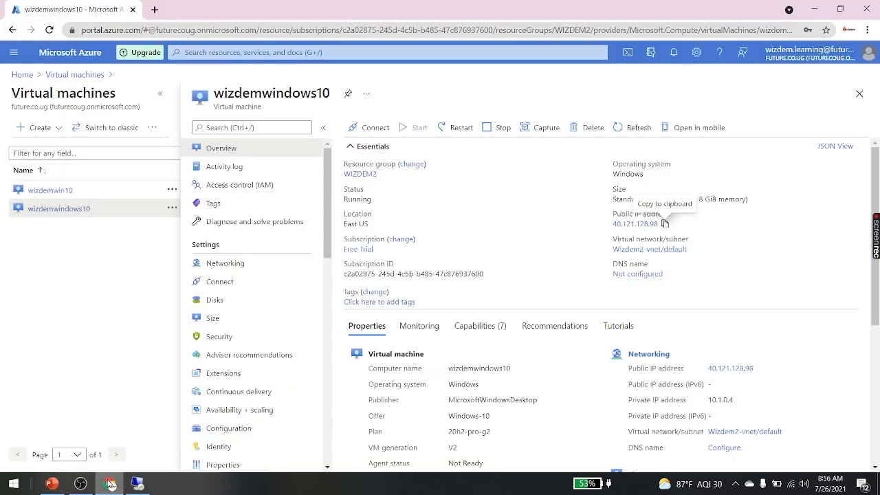